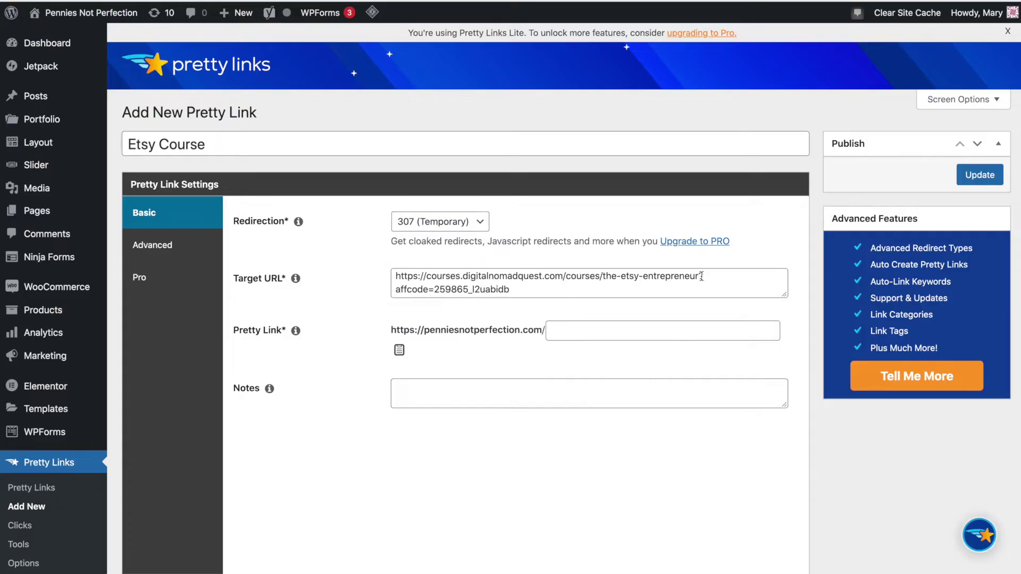
# - Copy 'etsy-entrepreneur' from the target URL into the slug field and append '-course'
pyautogui.moveTo(702, 276); pyautogui.dragTo(617, 277)
pyautogui.hotkey('ctrl', 'c')
pyautogui.click(605, 330)
pyautogui.hotkey('ctrl', 'v')
pyautogui.write('-course')
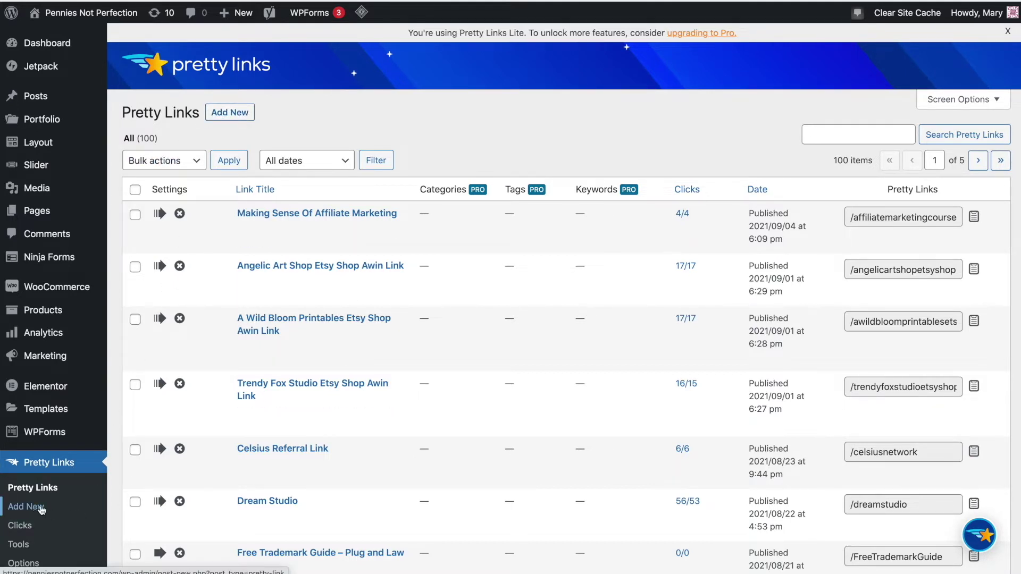
# - Add a new Pretty Link titled 'Etsy Course'
pyautogui.click(230, 113)
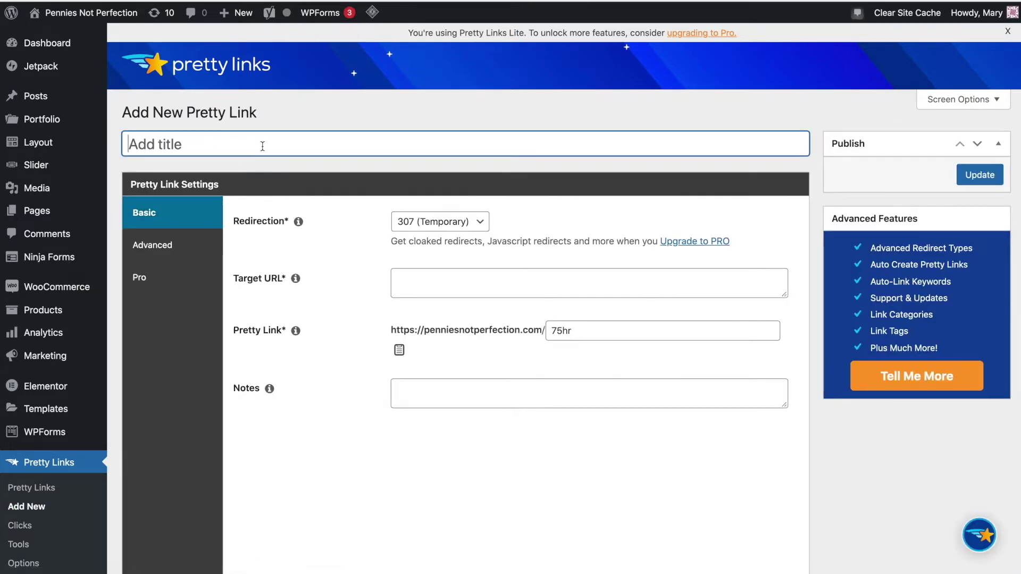
pyautogui.write('Etsy Course')
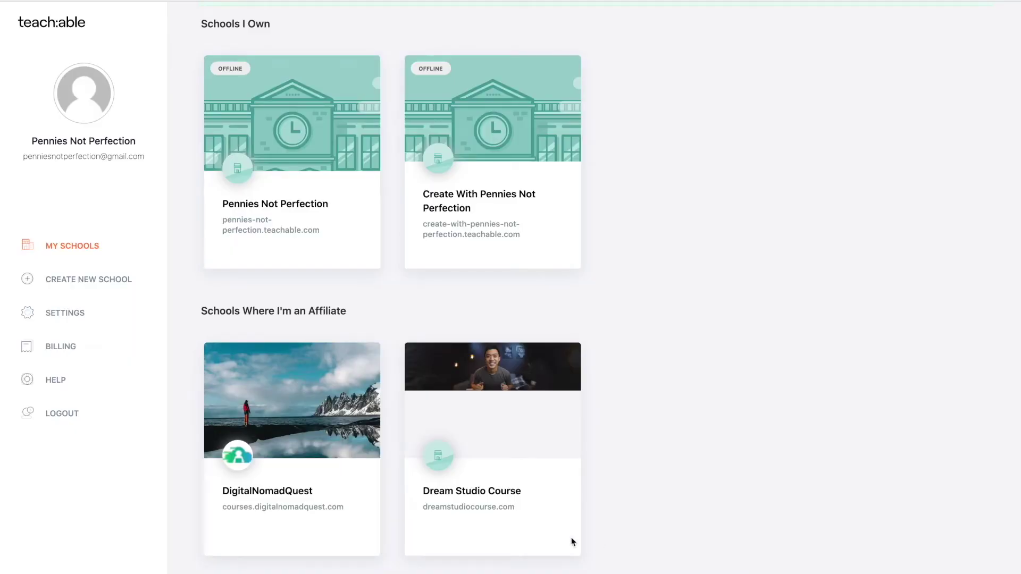
# - Paste The Etsy Entrepreneur affiliate link from the DigitalNomadQuest school into Target URL
pyautogui.click(292, 491)
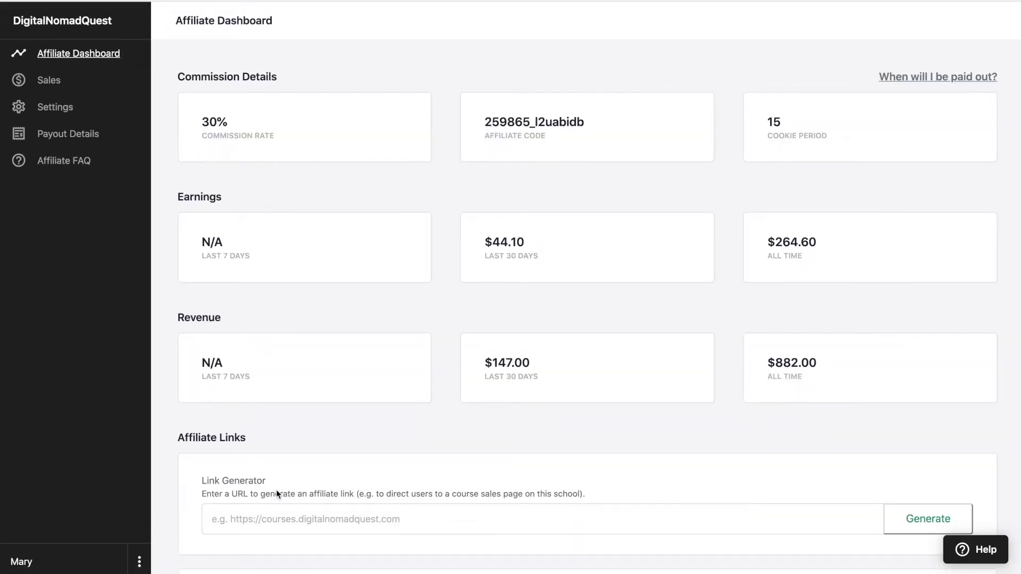
pyautogui.scroll(-3, 277, 494)
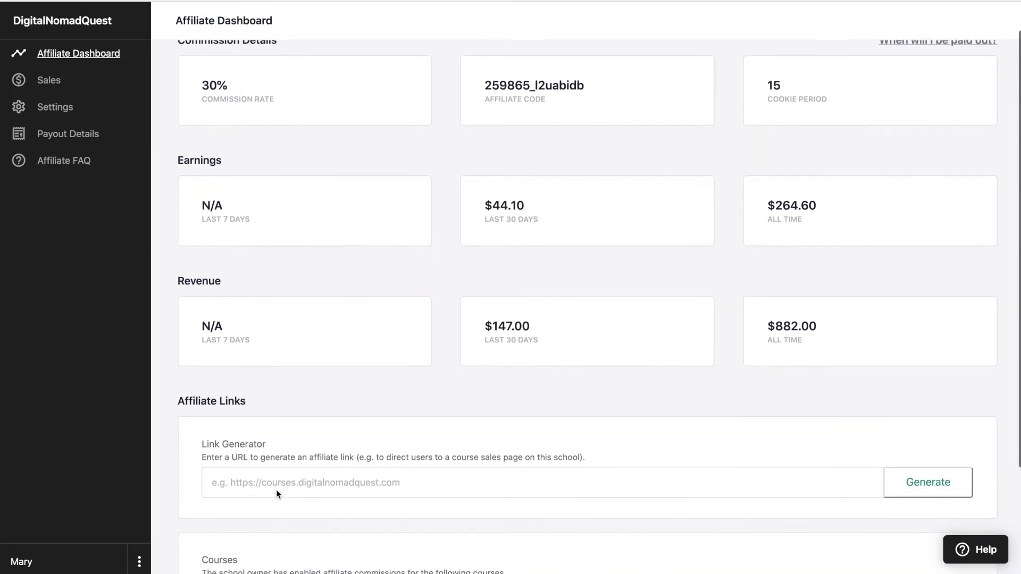
pyautogui.scroll(-2, 276, 490)
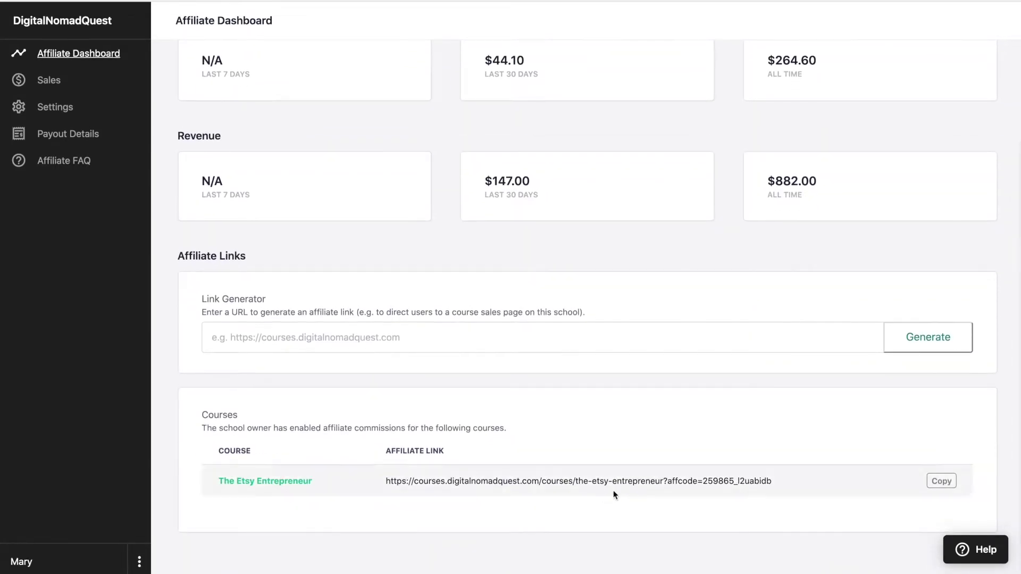
pyautogui.click(941, 481)
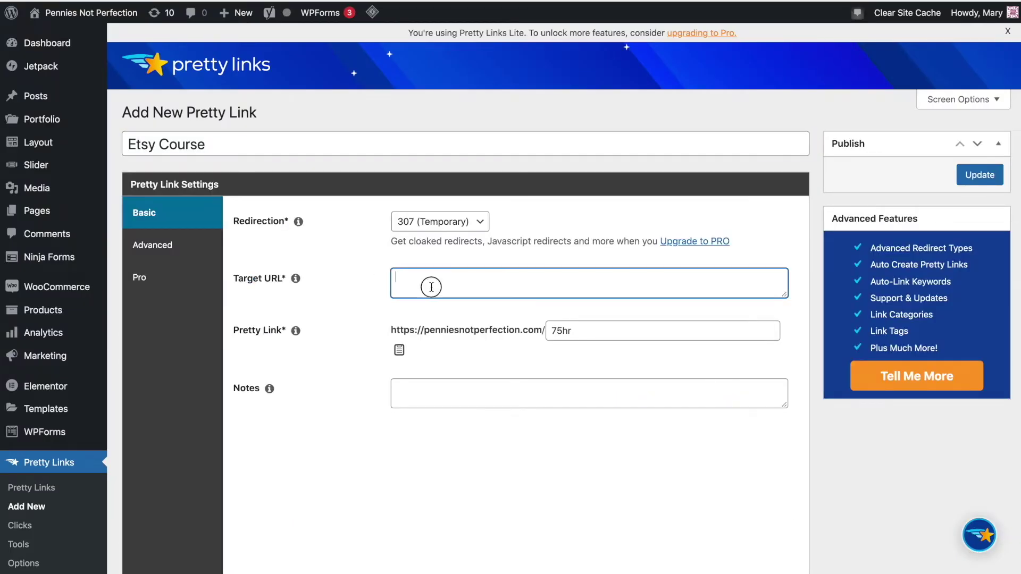
pyautogui.hotkey('ctrl', 'v')
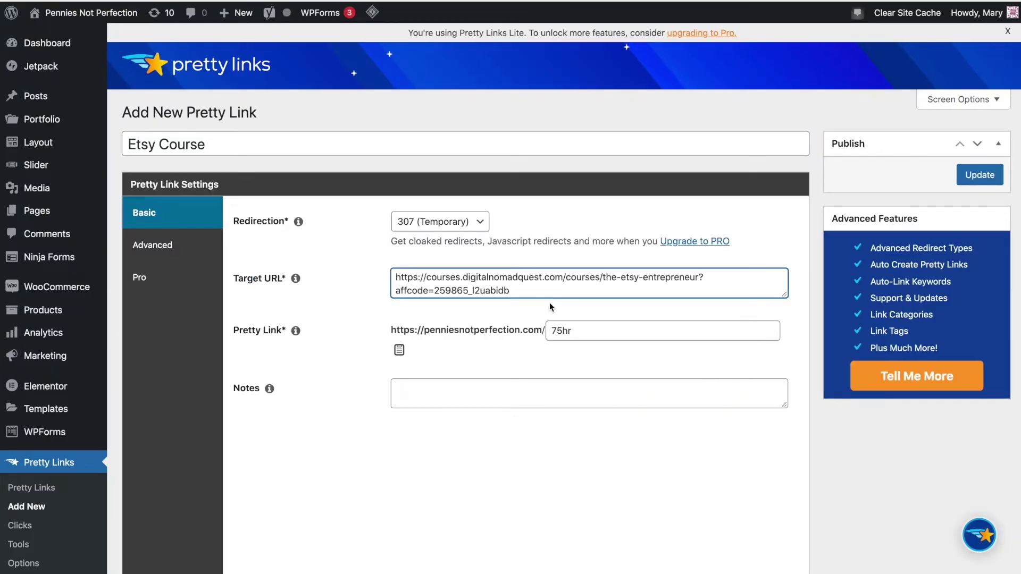
# - Replace the 75hr slug with etsyentrepreneurcourse, correcting the misspelling
pyautogui.moveTo(588, 334); pyautogui.dragTo(540, 332)
pyautogui.write('e')
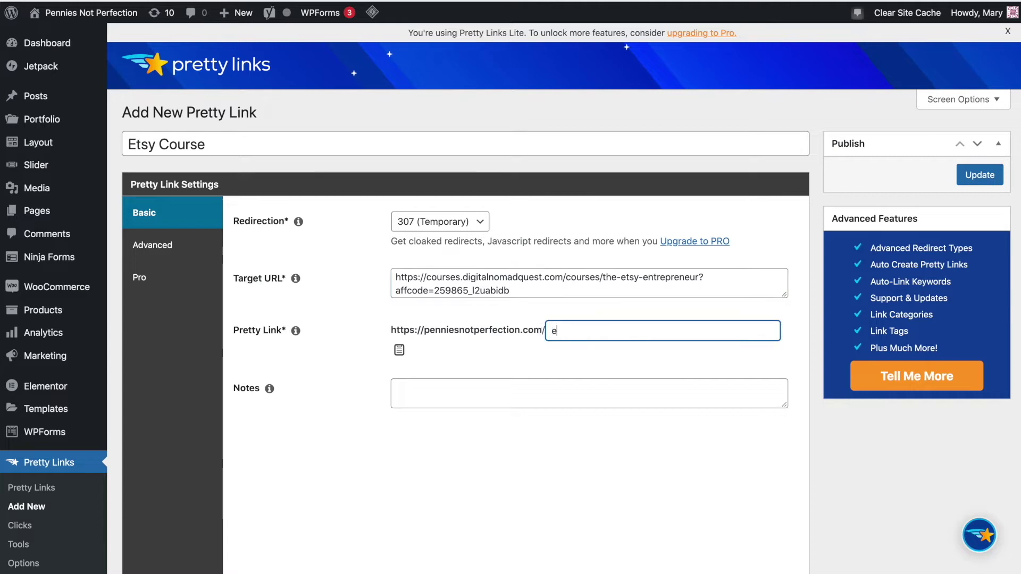
pyautogui.write('tsyentre')
pyautogui.write('reneurcous')
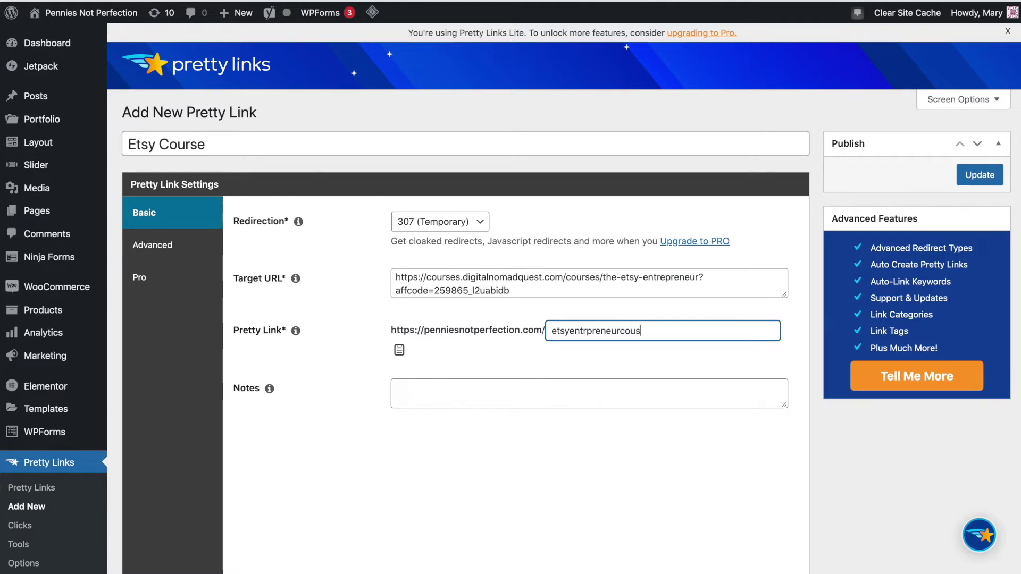
pyautogui.press('BackSpace')
pyautogui.write('rse')
pyautogui.click(588, 331)
pyautogui.write('e')
pyautogui.click(616, 353)
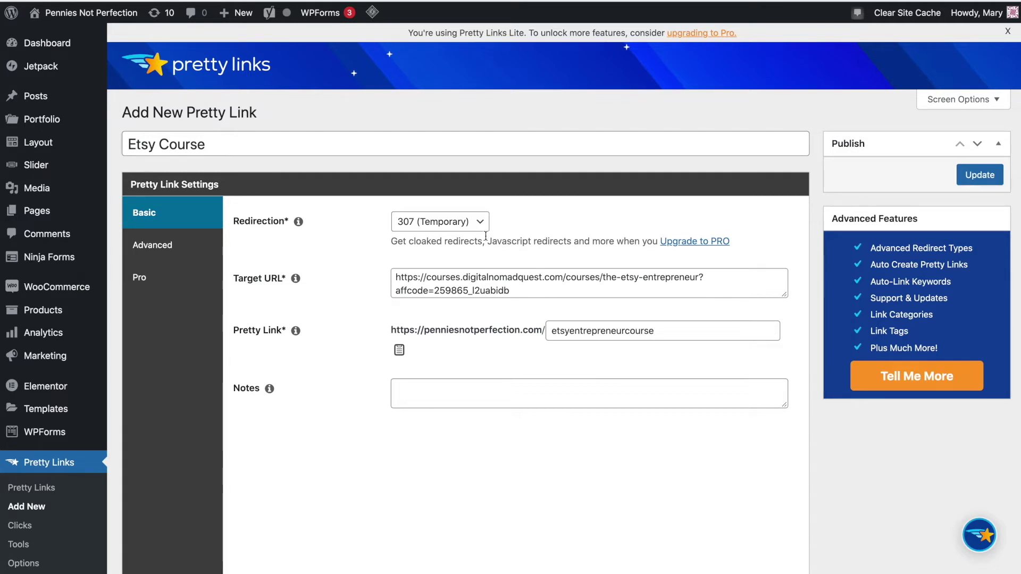
pyautogui.click(482, 221)
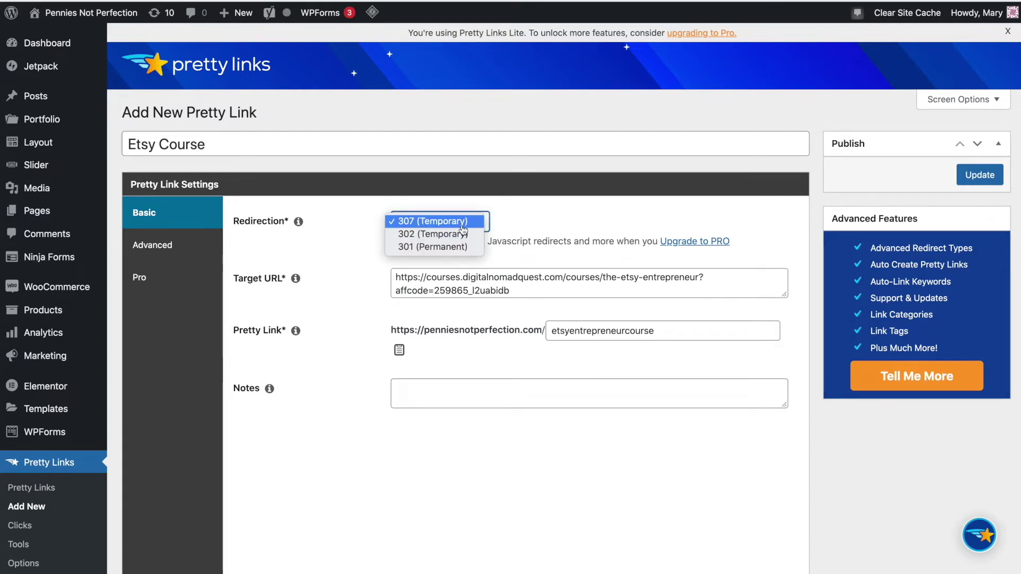
# - Keep 307 (Temporary) redirection and change the slug to etsy-entrepreneur-course
pyautogui.doubleClick(602, 333)
pyautogui.press('BackSpace')
pyautogui.click(565, 236)
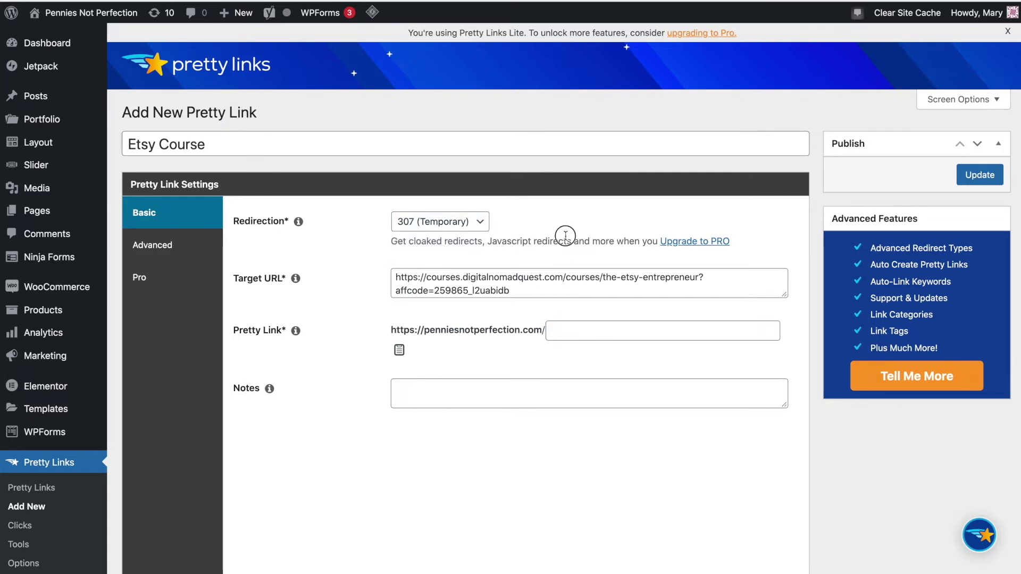
pyautogui.click(483, 223)
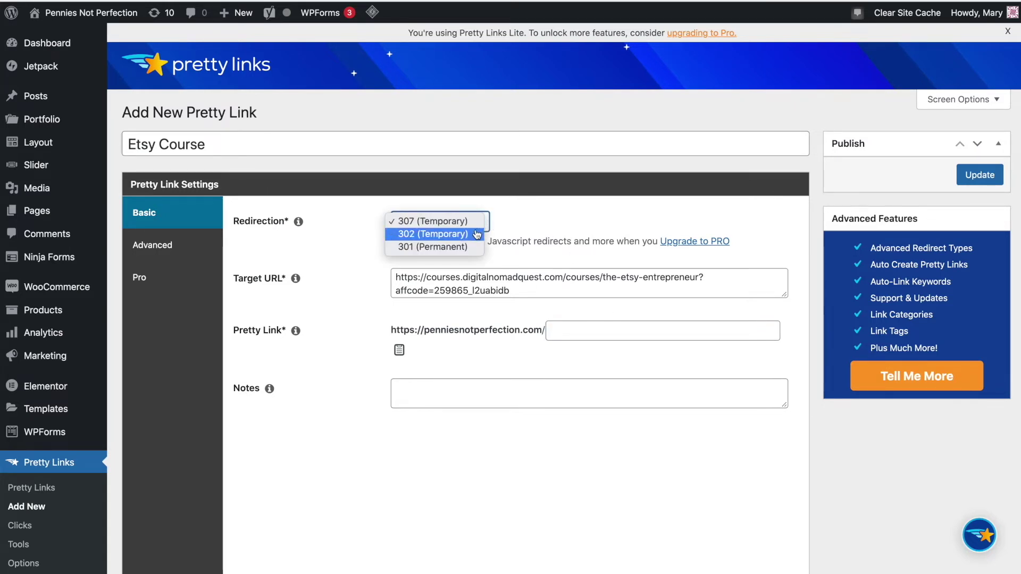
pyautogui.click(567, 245)
pyautogui.click(606, 331)
pyautogui.hotkey('ctrl', 'v')
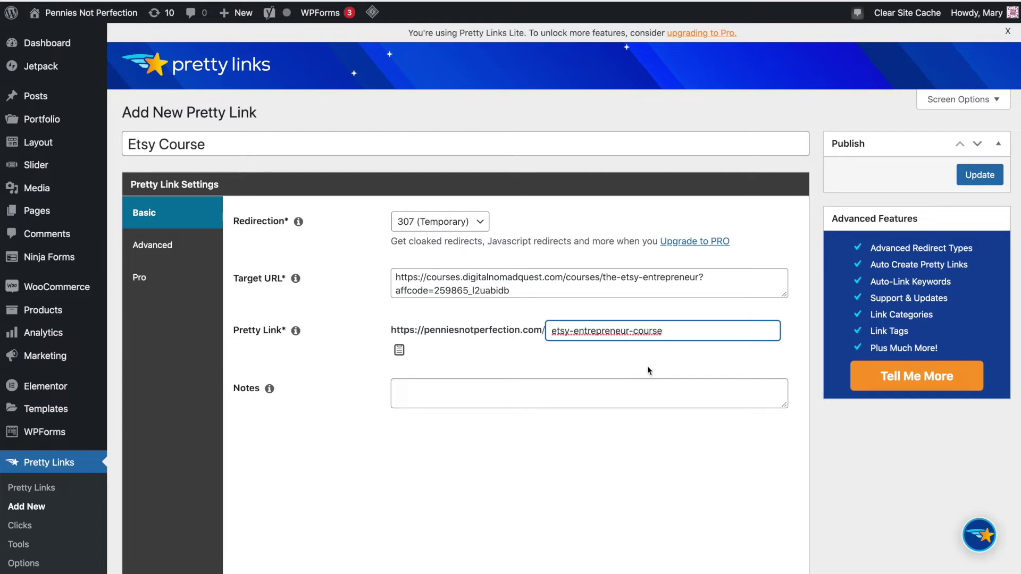
pyautogui.click(650, 388)
# - Note the link as the course owner's Teachable course about Etsy, then Update to publish
pyautogui.write("Sharon's Te")
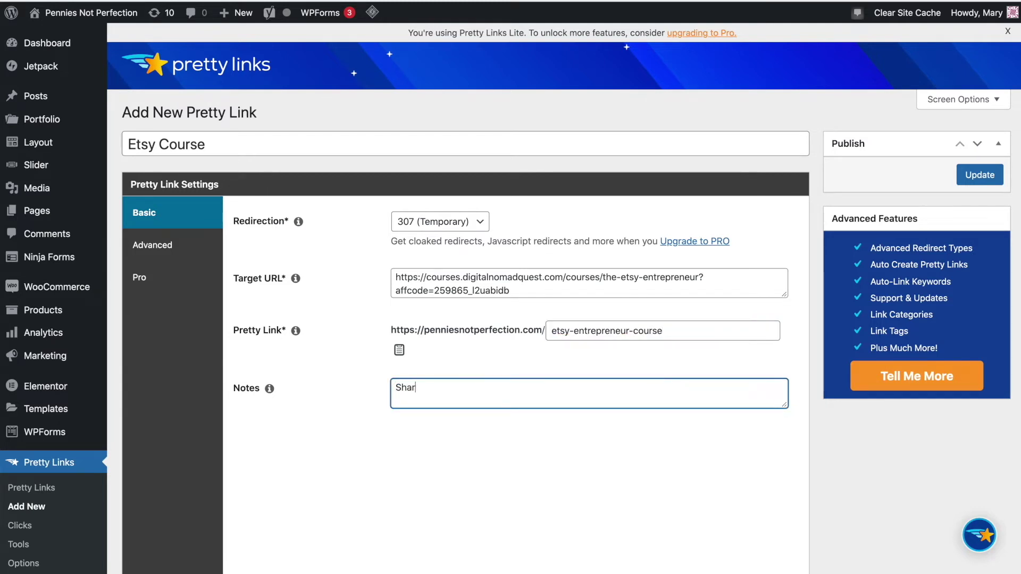
pyautogui.write('achable course about Etsy')
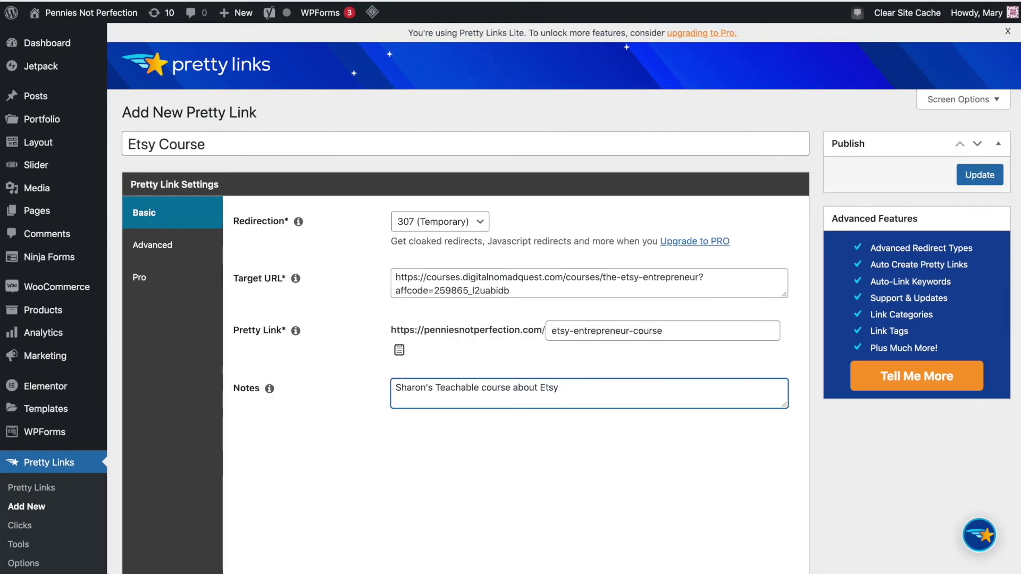
pyautogui.click(980, 184)
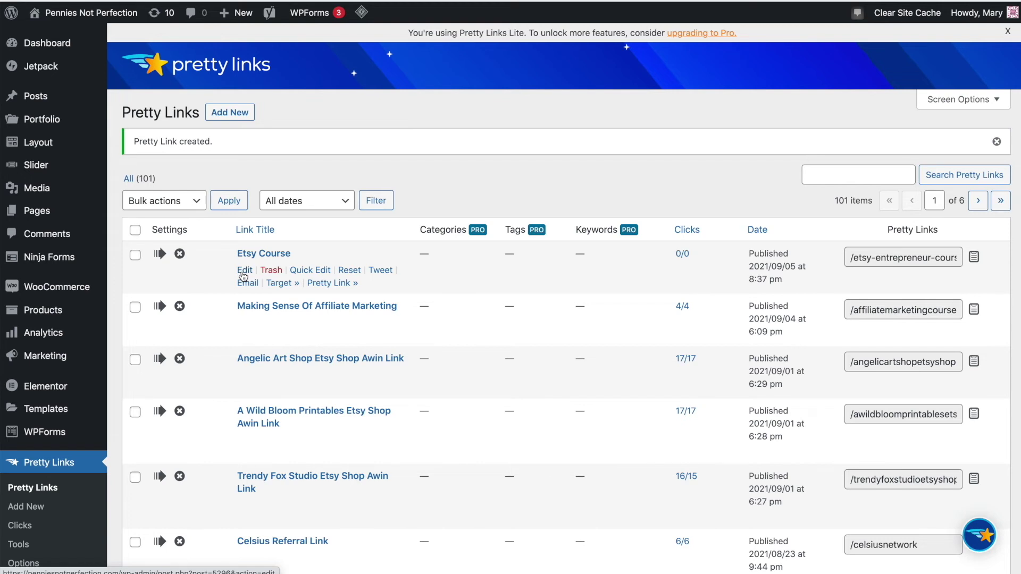
# - Quick Edit Etsy Course to set No Follow, Sponsored and Tracking to Enabled, and save
pyautogui.click(318, 275)
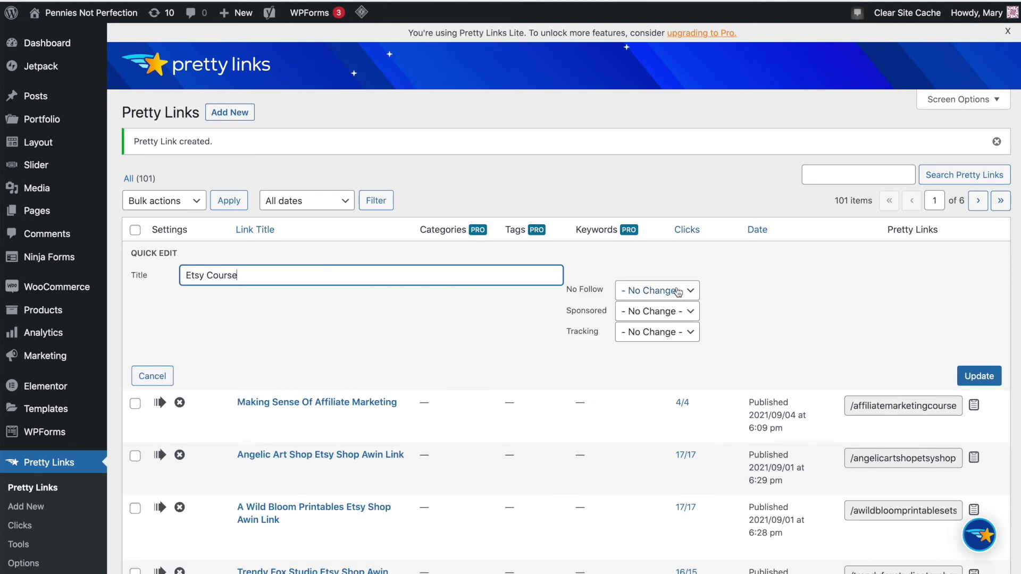
pyautogui.click(677, 291)
pyautogui.click(725, 290)
pyautogui.click(690, 310)
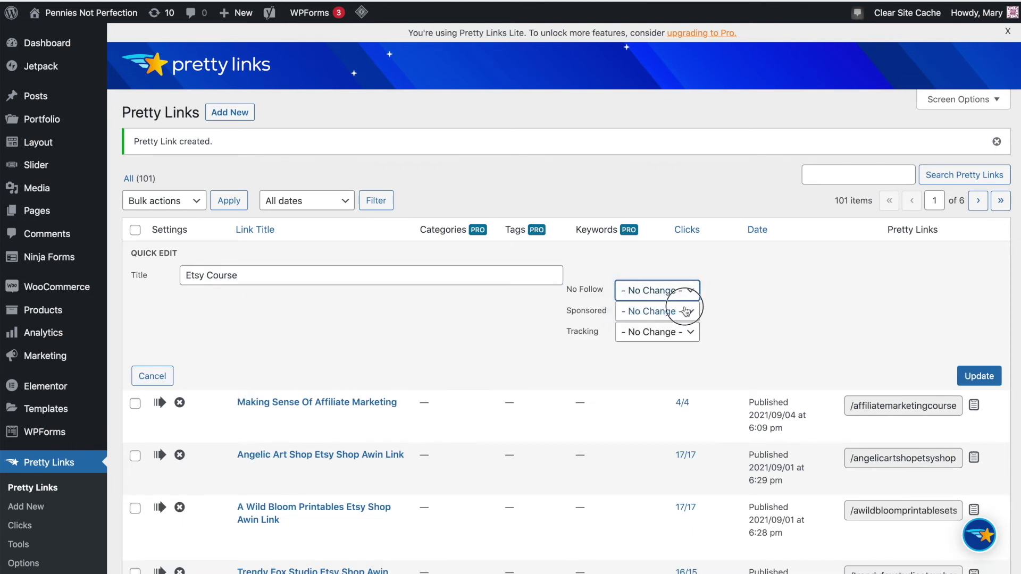
pyautogui.click(686, 324)
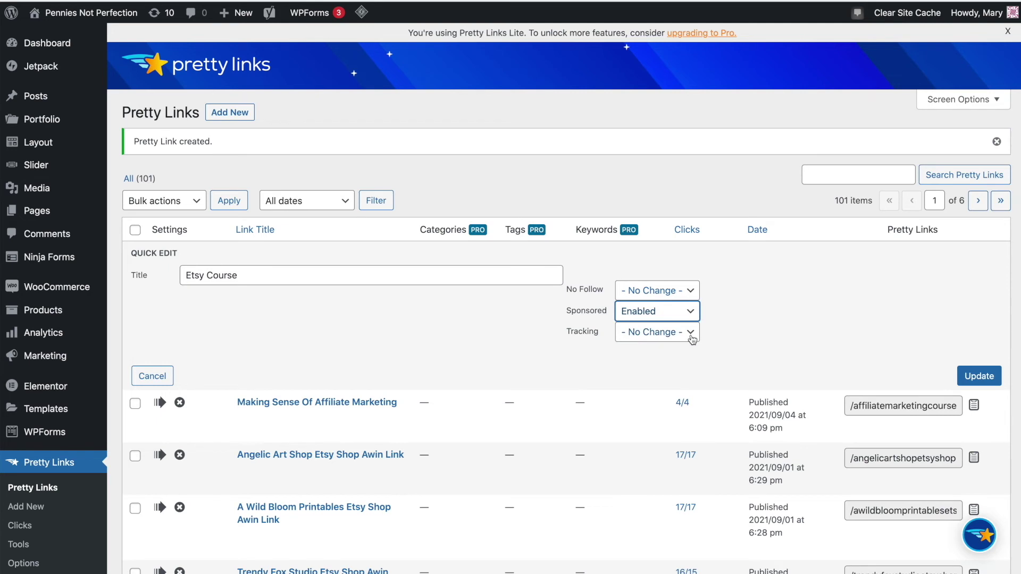
pyautogui.click(692, 339)
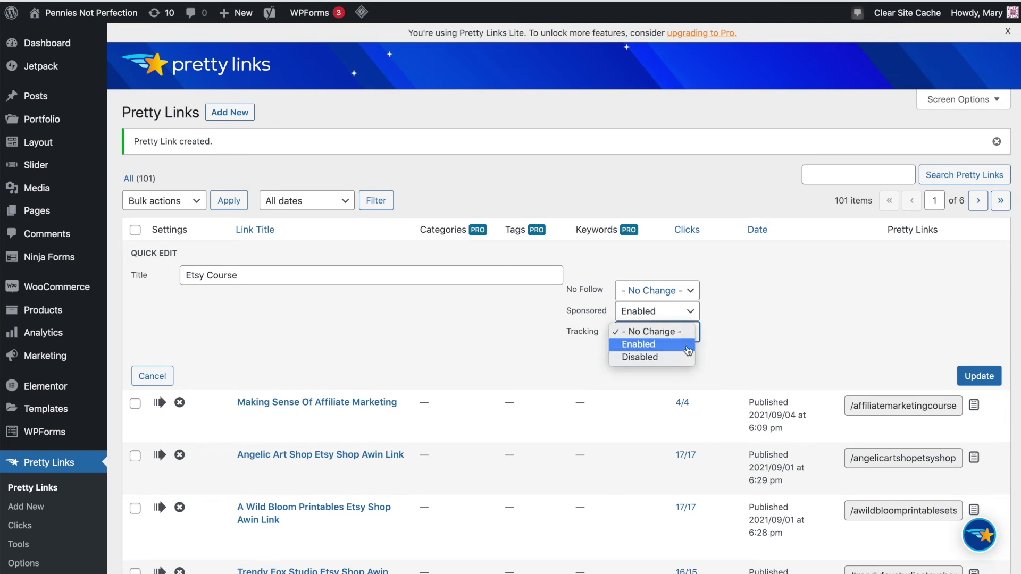
pyautogui.click(690, 346)
pyautogui.click(695, 297)
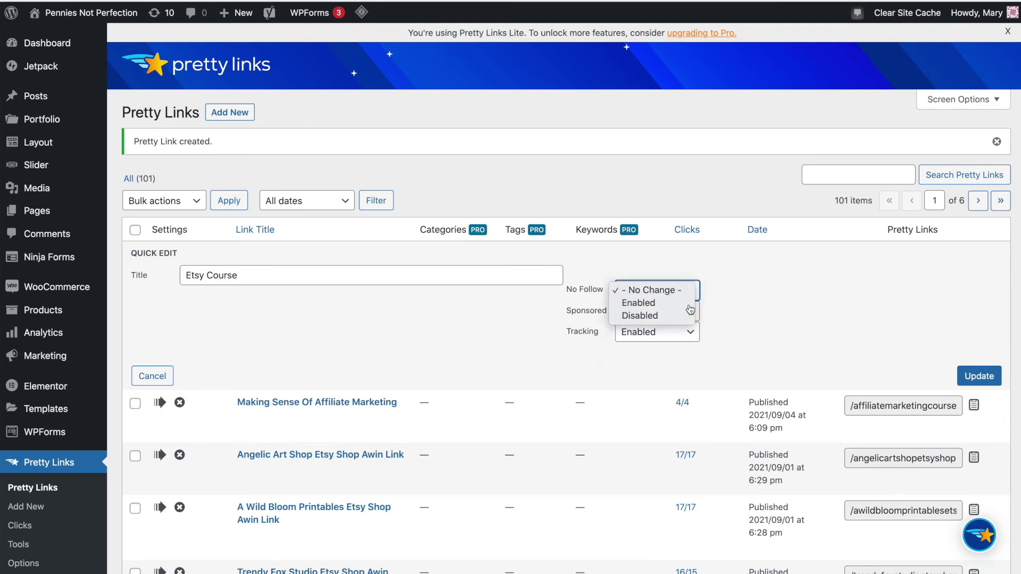
pyautogui.click(684, 301)
pyautogui.click(979, 376)
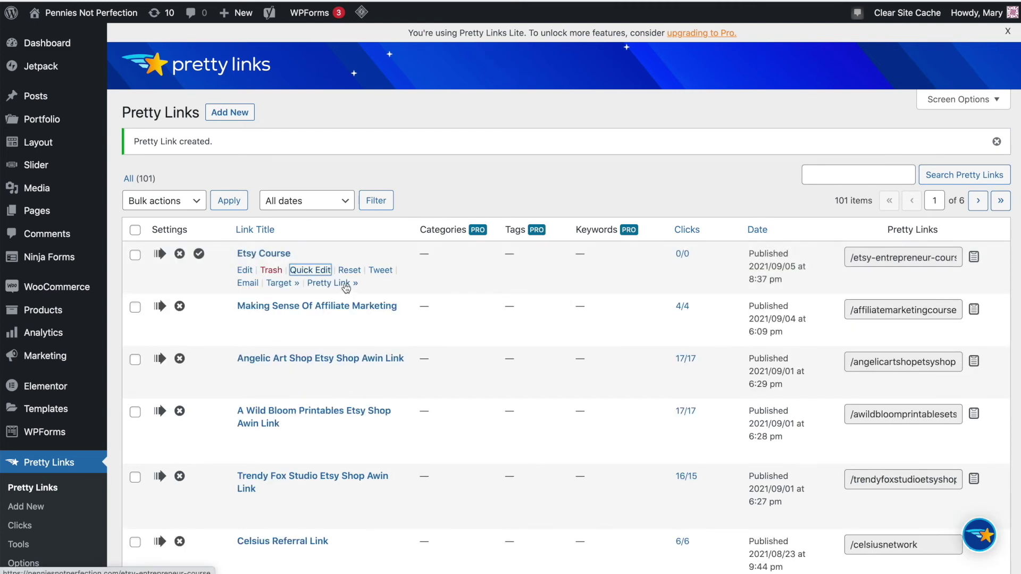
# - Copy the /etsy-entrepreneur-course short URL to the clipboard and open it via Pretty Link »
pyautogui.click(879, 261)
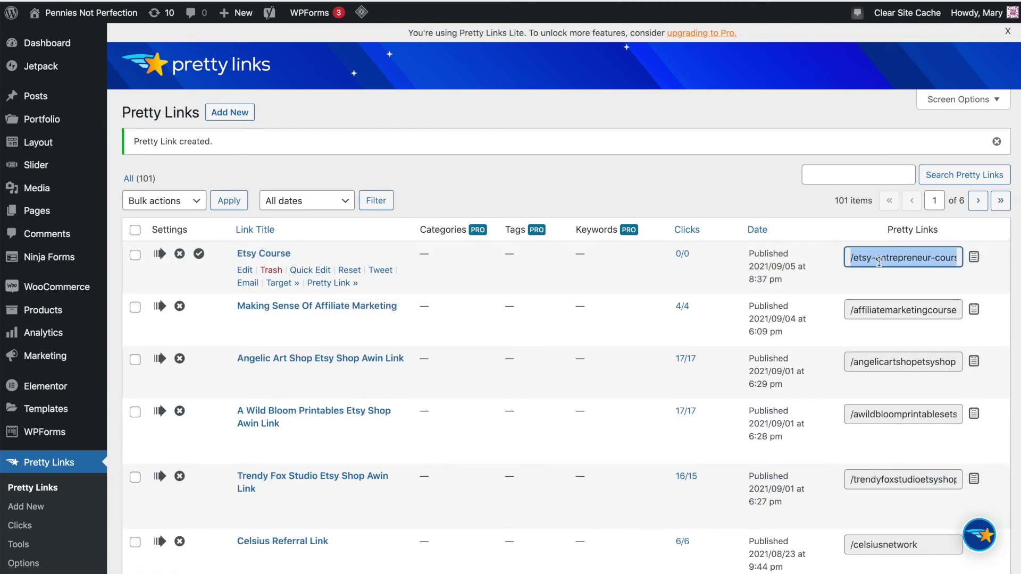
pyautogui.click(976, 259)
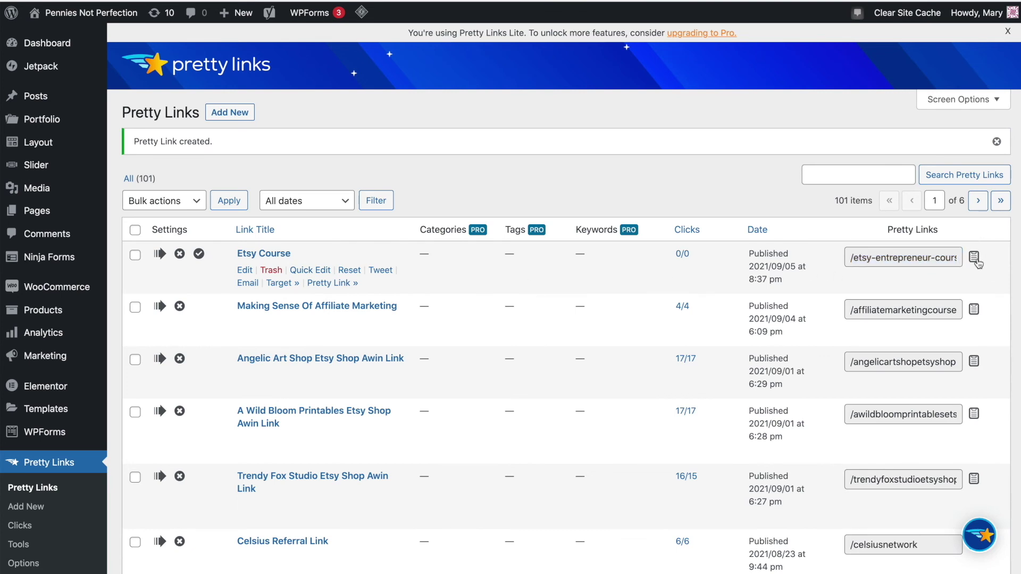
pyautogui.click(976, 260)
pyautogui.click(340, 284)
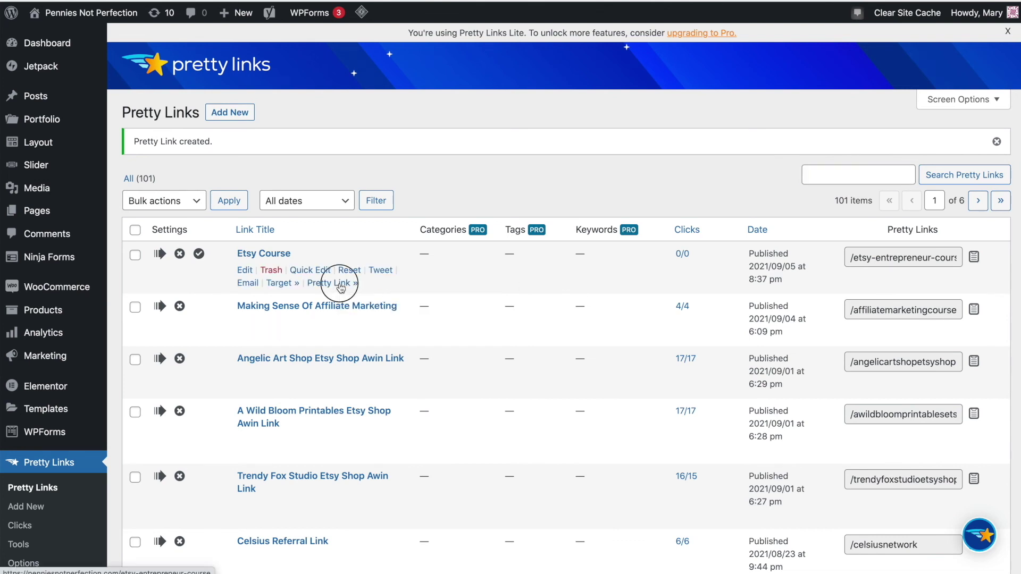